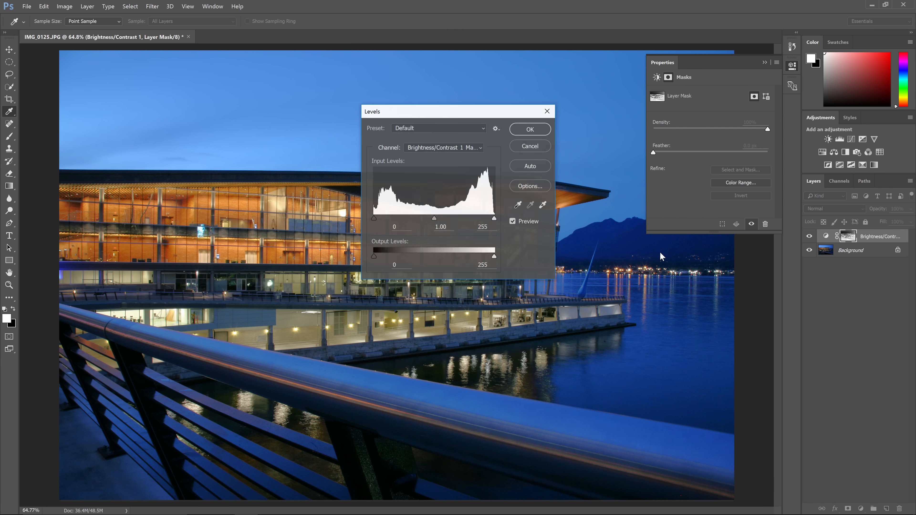
# Try shifting the midtones and narrowing the output range of the layer mask with Levels, and discard the adjustment
pyautogui.moveTo(445, 218); pyautogui.dragTo(435, 218)
pyautogui.moveTo(374, 258); pyautogui.dragTo(407, 257)
pyautogui.moveTo(494, 258); pyautogui.dragTo(462, 259)
pyautogui.click(520, 146)
# Apply a Gaussian Blur with a radius of 20 pixels to the Brightness/Contrast layer mask
pyautogui.keyDown('alt'); pyautogui.click(847, 237); pyautogui.keyUp('alt')
pyautogui.hotkey('ctrl', '1')
pyautogui.keyDown('alt'); pyautogui.click(848, 237); pyautogui.keyUp('alt')
pyautogui.scroll(2, 567, 179)
pyautogui.moveTo(567, 179); pyautogui.dragTo(145, 421)
pyautogui.click(152, 6)
pyautogui.moveTo(163, 108)
pyautogui.click(294, 144)
pyautogui.write('20')
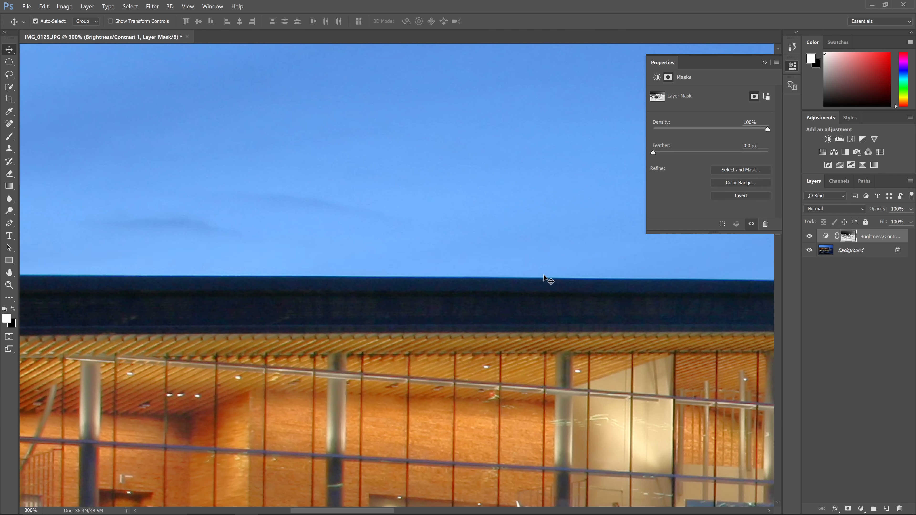
# Compare the whole photo with the Brightness/Contrast layer mask disabled and enabled
pyautogui.hotkey('ctrl', '0')
pyautogui.keyDown('shift'); pyautogui.click(848, 238); pyautogui.keyUp('shift')
pyautogui.keyDown('shift'); pyautogui.click(849, 238); pyautogui.keyUp('shift')
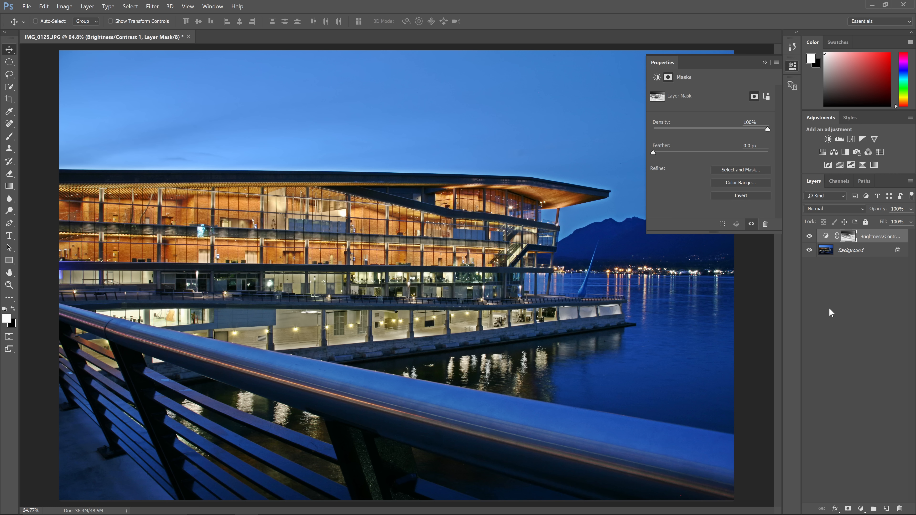
# Delete the Brightness/Contrast mask and lower the layer's This Layer white limit in Blend If to 145 and further toward black
pyautogui.click(899, 509)
pyautogui.rightClick(831, 288)
pyautogui.click(740, 160)
pyautogui.moveTo(429, 171); pyautogui.dragTo(376, 173)
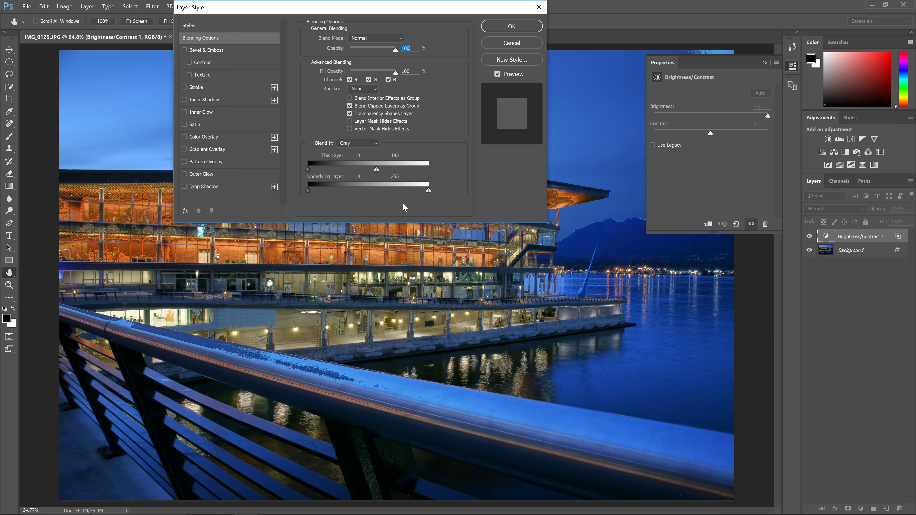
pyautogui.moveTo(377, 169); pyautogui.dragTo(308, 170)
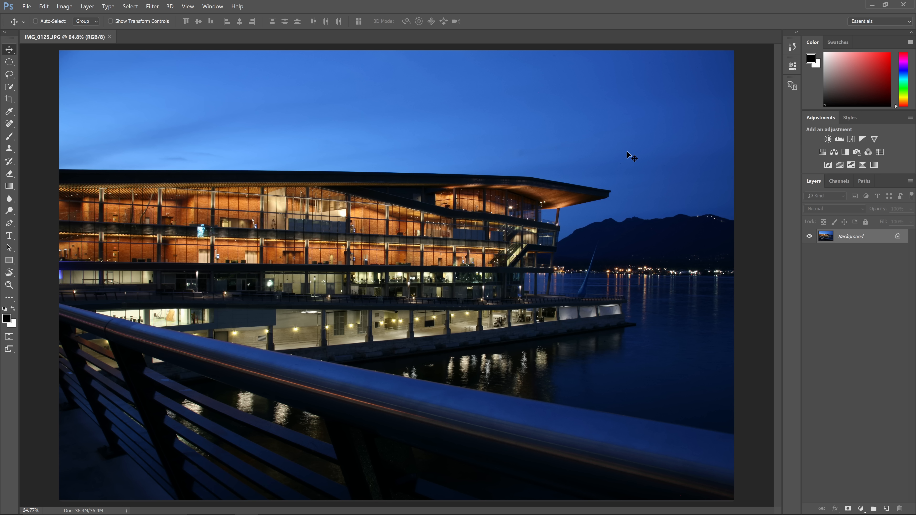
# Add a Brightness/Contrast adjustment layer above the Background and raise its brightness to 150
pyautogui.click(829, 141)
pyautogui.moveTo(713, 115); pyautogui.dragTo(766, 116)
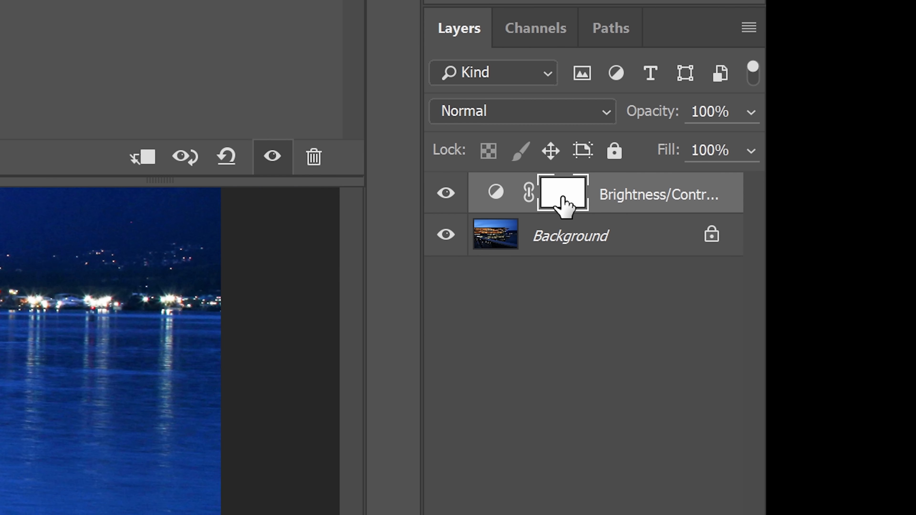
# Start Apply Image on the Brightness/Contrast layer mask, using the Merged layer and RGB channel as the source
pyautogui.click(563, 205)
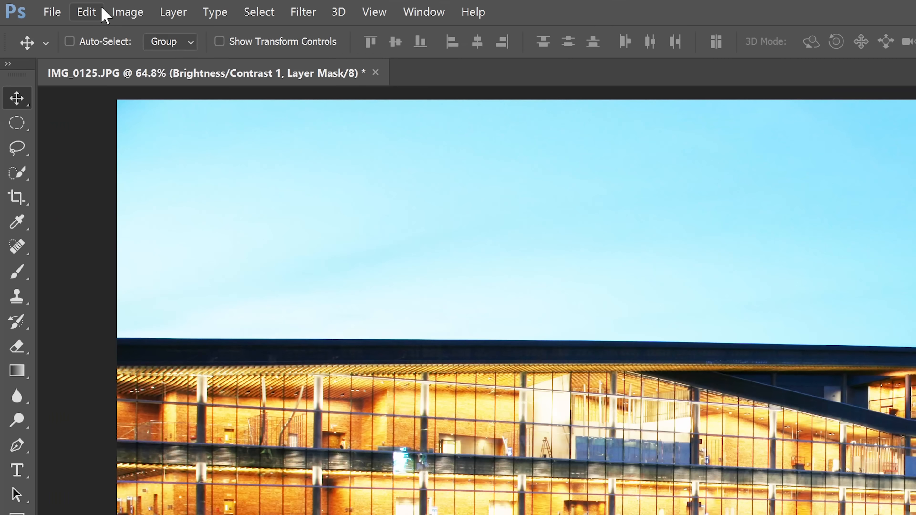
pyautogui.click(125, 12)
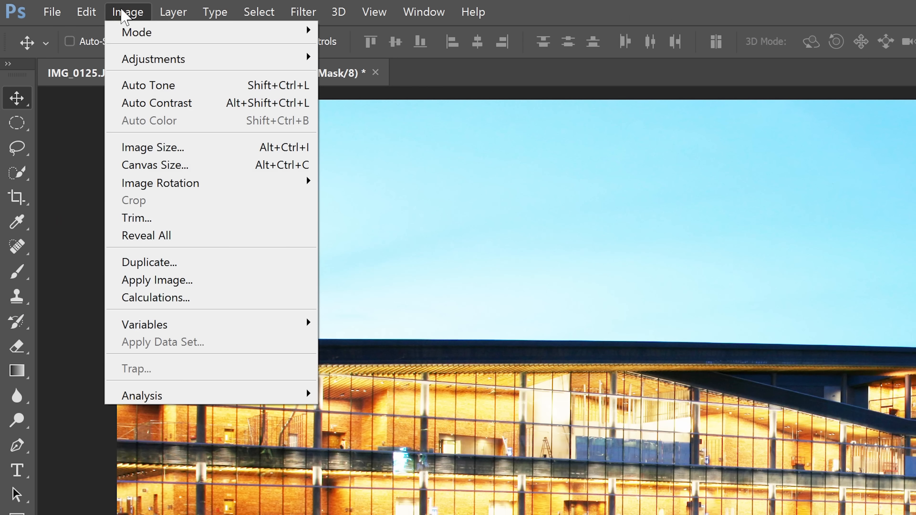
pyautogui.click(255, 282)
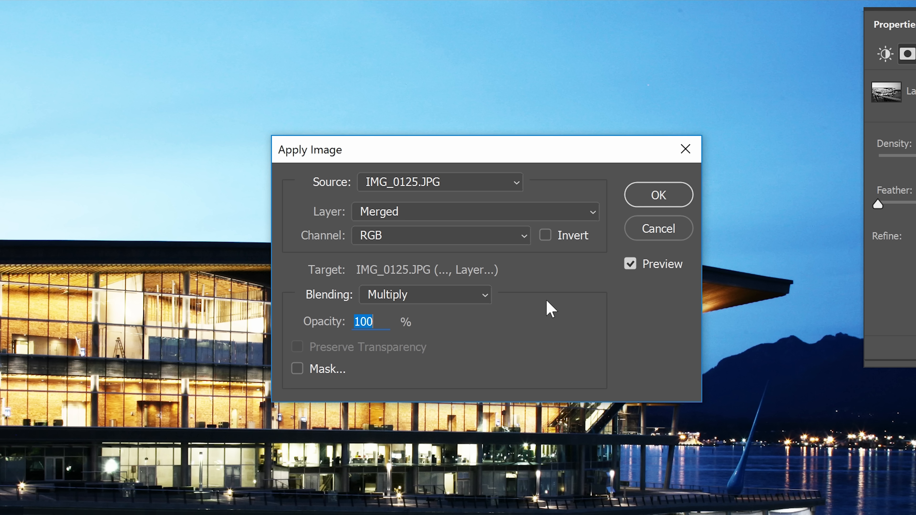
pyautogui.click(486, 212)
pyautogui.click(469, 229)
pyautogui.click(456, 240)
pyautogui.click(456, 241)
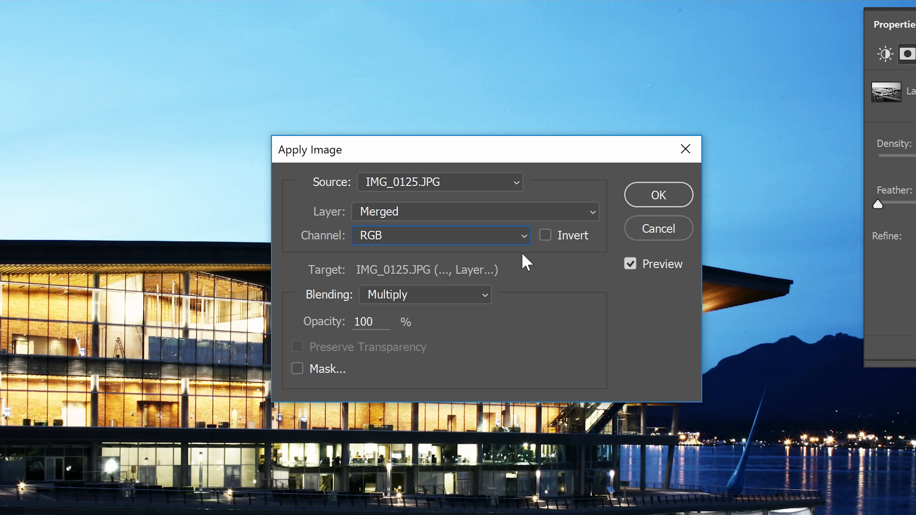
# Invert the Apply Image source, set its blending to Normal, and apply it to the layer mask
pyautogui.click(409, 293)
pyautogui.click(408, 294)
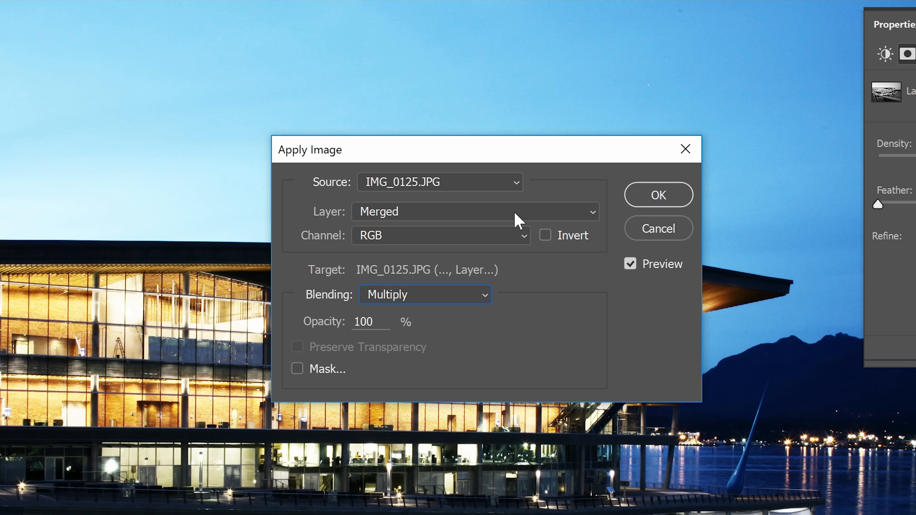
pyautogui.click(545, 235)
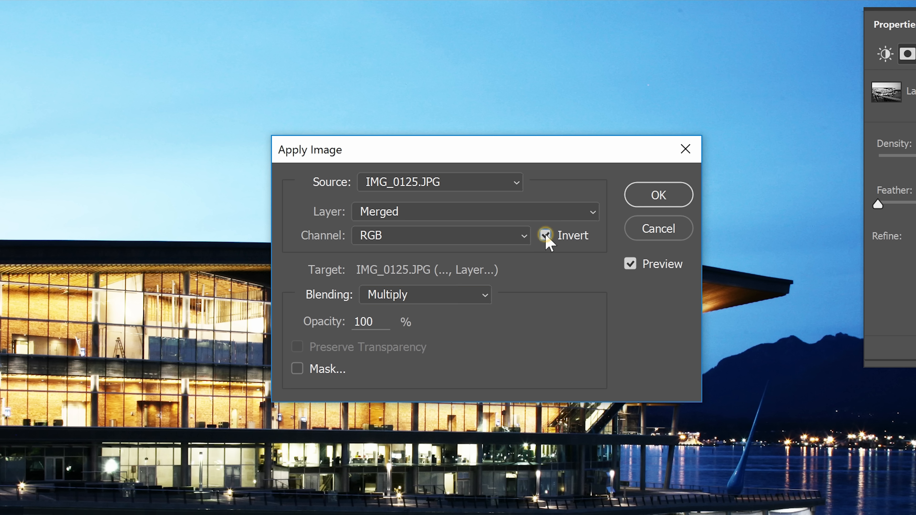
pyautogui.click(476, 294)
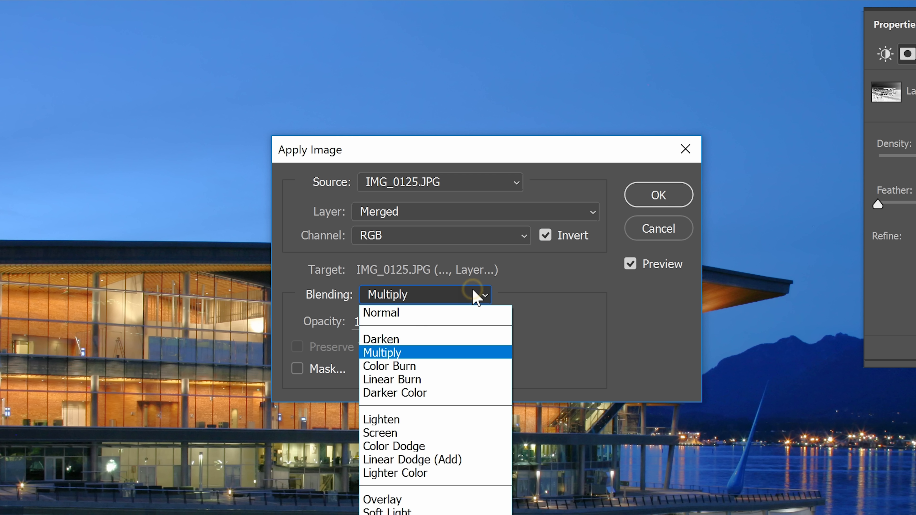
pyautogui.click(468, 312)
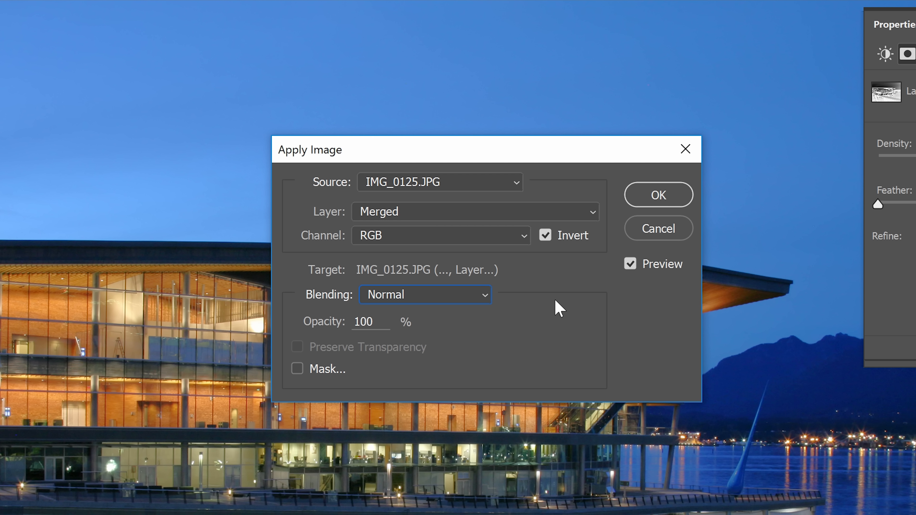
pyautogui.click(631, 197)
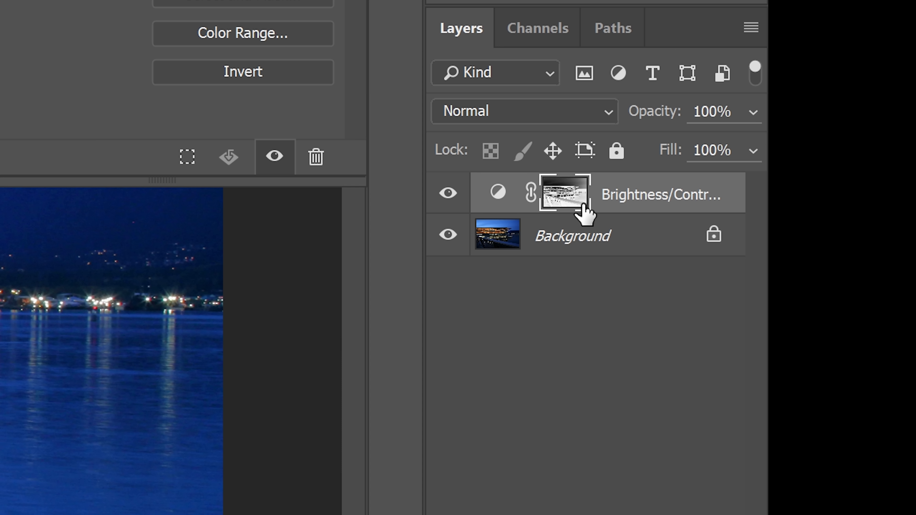
# Display the Brightness/Contrast layer mask on its own to examine it, and return to the photo with the mask selected
pyautogui.keyDown('alt'); pyautogui.click(584, 207); pyautogui.keyUp('alt')
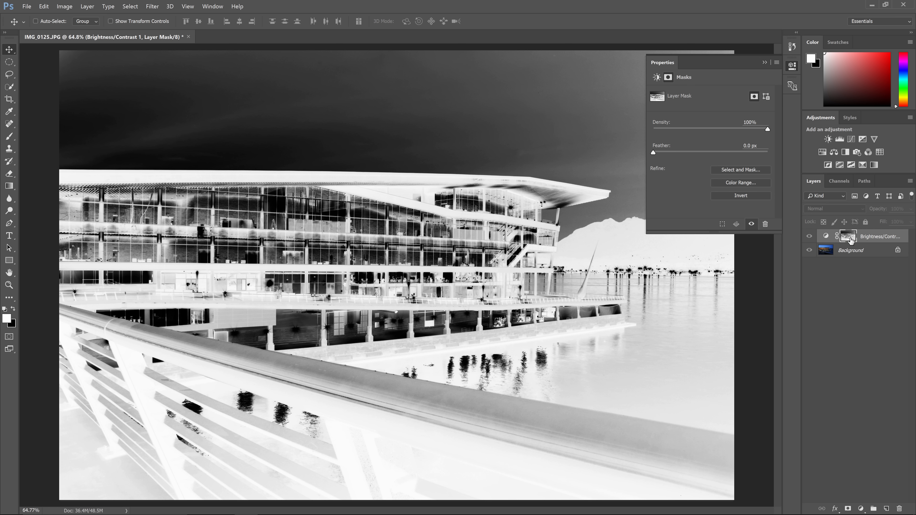
pyautogui.click(864, 238)
pyautogui.click(849, 239)
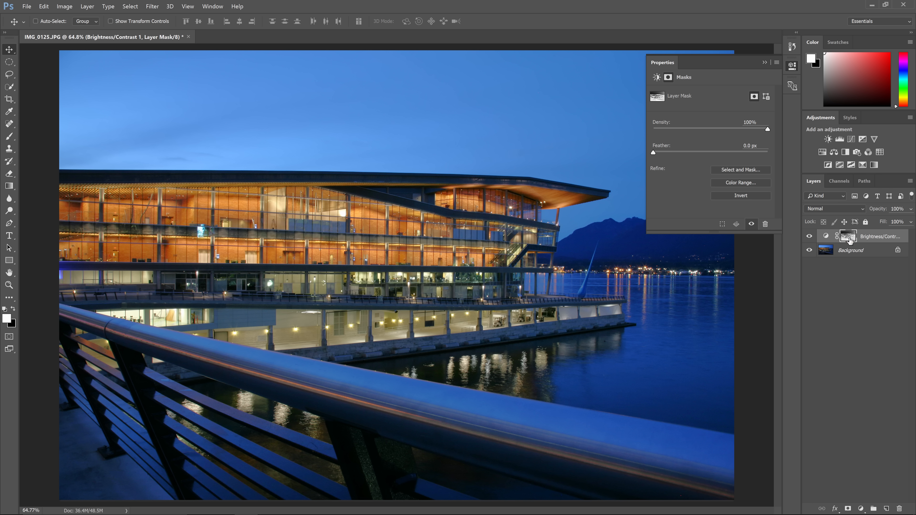
# Try Levels on the layer mask with input levels 63, 0.94 and 187 and output levels 51 and 188, and discard it
pyautogui.hotkey('ctrl', 'l')
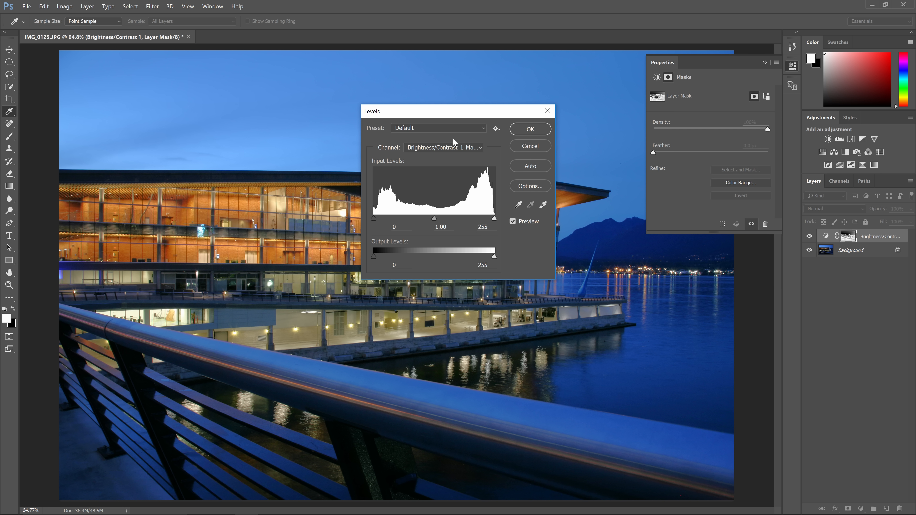
pyautogui.moveTo(435, 219)
pyautogui.mouseDown()
pyautogui.moveTo(476, 219)
pyautogui.moveTo(393, 218)
pyautogui.moveTo(437, 218)
pyautogui.mouseUp()
pyautogui.moveTo(374, 219); pyautogui.dragTo(403, 219)
pyautogui.moveTo(495, 219); pyautogui.dragTo(462, 219)
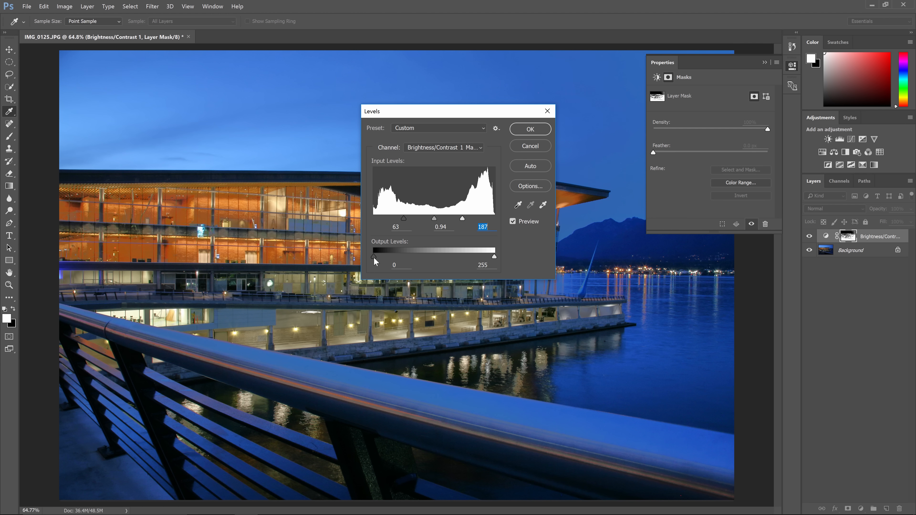
pyautogui.moveTo(373, 257); pyautogui.dragTo(398, 256)
pyautogui.moveTo(494, 256); pyautogui.dragTo(464, 258)
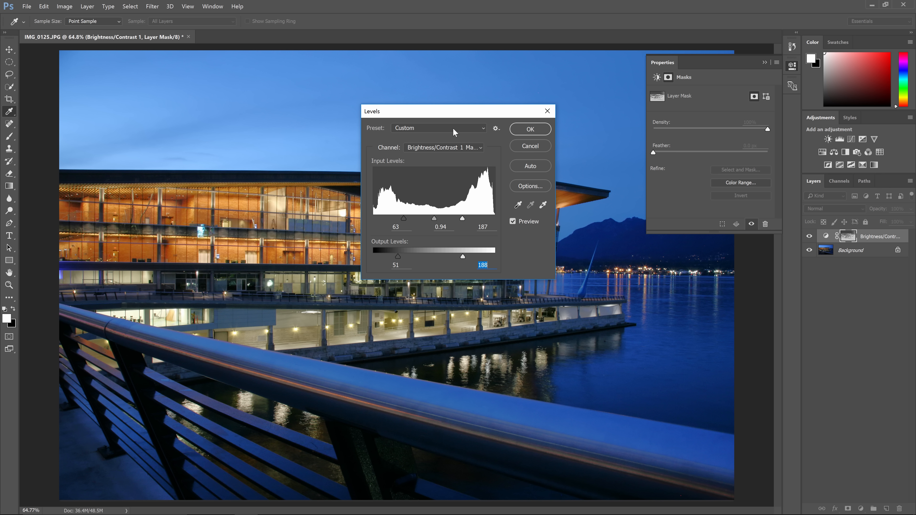
pyautogui.click(522, 146)
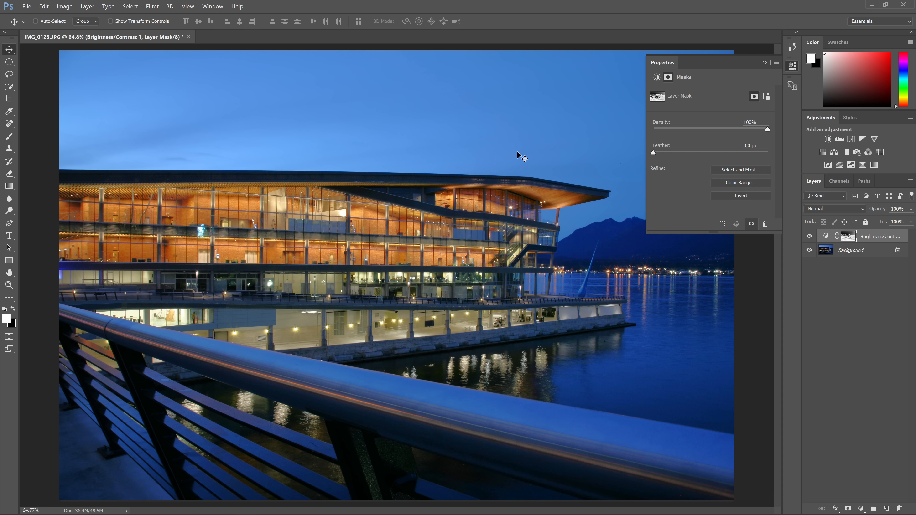
# Open Gaussian Blur for the Brightness/Contrast layer mask with the roof's overhanging tip in close view
pyautogui.keyDown('alt'); pyautogui.click(844, 235); pyautogui.keyUp('alt')
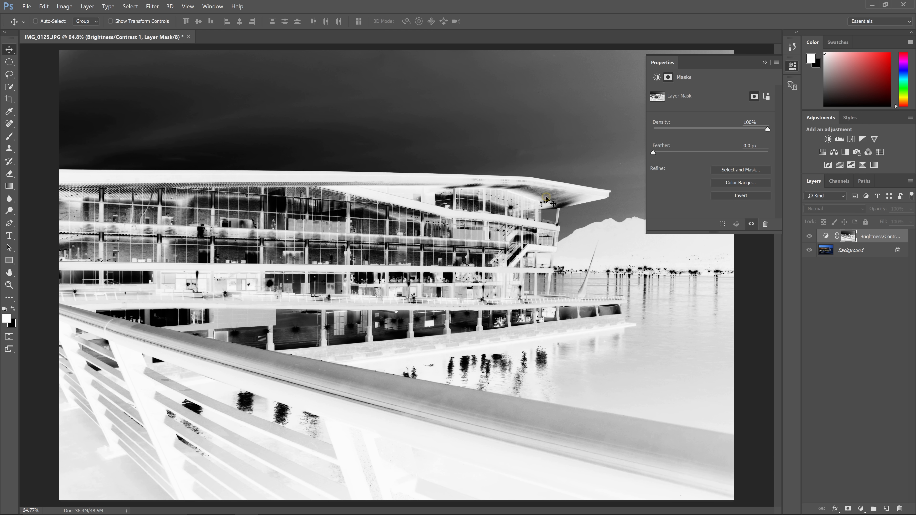
pyautogui.keyDown('ctrl'); pyautogui.click(580, 167); pyautogui.keyUp('ctrl')
pyautogui.keyDown('ctrl'); pyautogui.click(581, 167); pyautogui.keyUp('ctrl')
pyautogui.keyDown('ctrl'); pyautogui.click(580, 167); pyautogui.keyUp('ctrl')
pyautogui.keyDown('ctrl'); pyautogui.click(580, 167); pyautogui.keyUp('ctrl')
pyautogui.moveTo(153, 406); pyautogui.dragTo(127, 435)
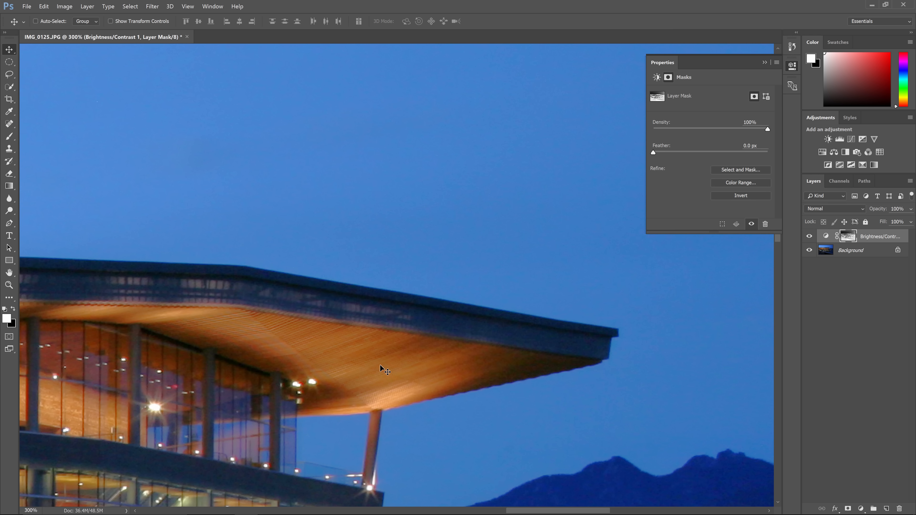
pyautogui.click(152, 7)
pyautogui.click(189, 110)
pyautogui.click(302, 145)
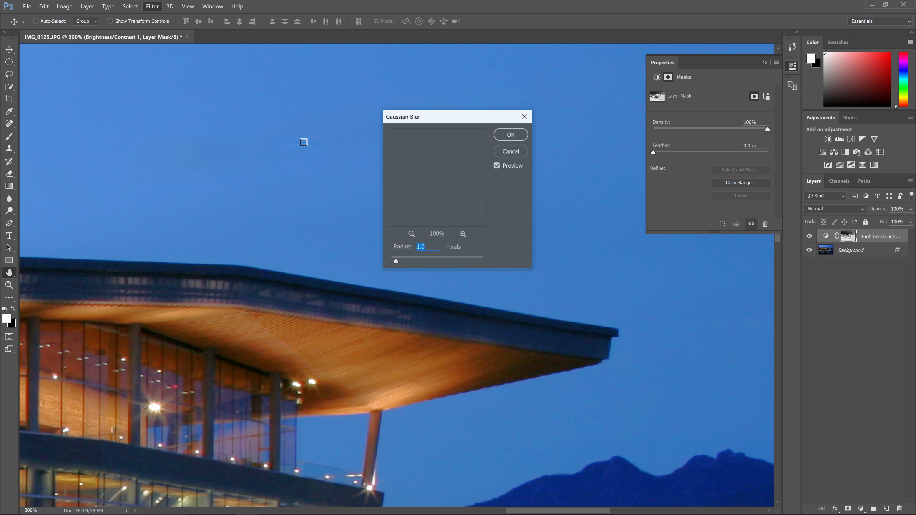
# Try a mask blur radius of 3 pixels and compare the photo with the preview off and on
pyautogui.write('2')
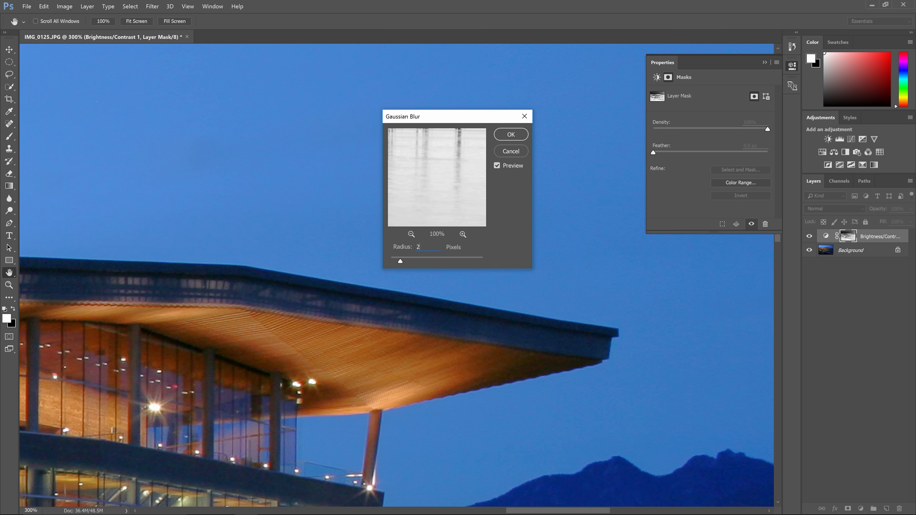
pyautogui.press('BackSpace')
pyautogui.write('3')
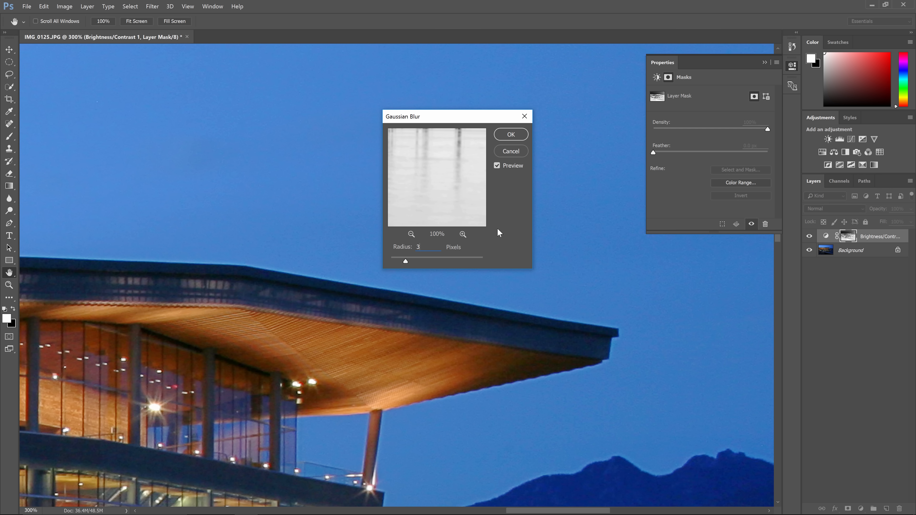
pyautogui.click(509, 165)
pyautogui.click(509, 164)
pyautogui.click(508, 164)
pyautogui.click(508, 163)
# Set the mask's Gaussian Blur radius to 20 pixels, compare it with the preview off and on, and apply it
pyautogui.doubleClick(420, 247)
pyautogui.write('20')
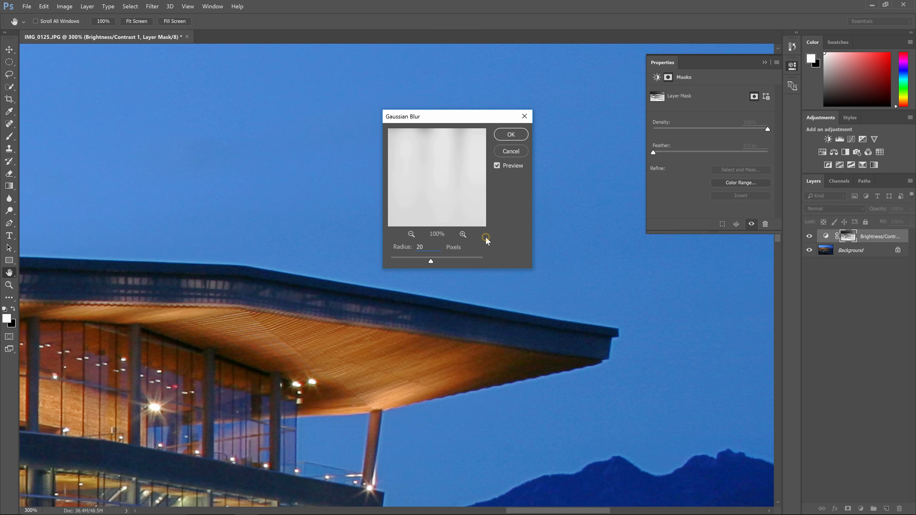
pyautogui.click(513, 163)
pyautogui.click(512, 163)
pyautogui.click(512, 164)
pyautogui.click(513, 163)
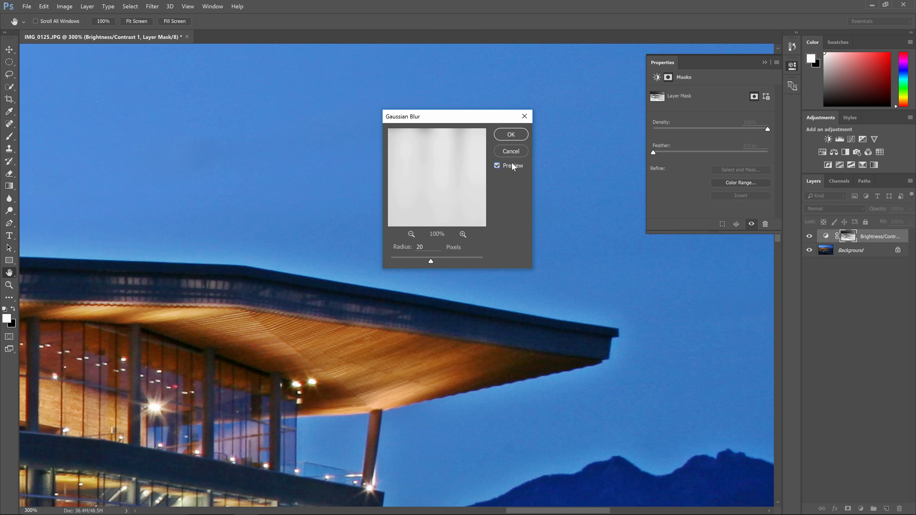
pyautogui.press('Return')
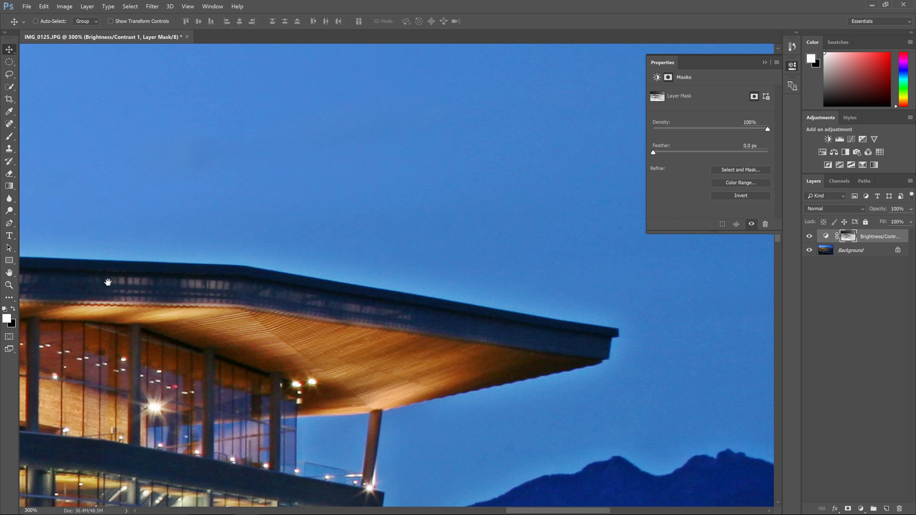
# Inspect the edge between roof and sky up close with and without the mask blur
pyautogui.moveTo(108, 282); pyautogui.dragTo(265, 327)
pyautogui.moveTo(707, 312); pyautogui.dragTo(722, 314)
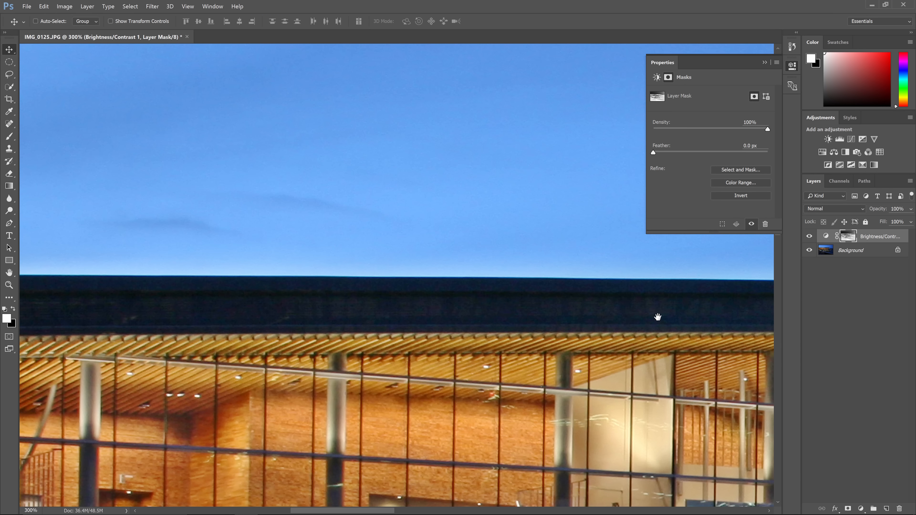
pyautogui.press('ctrl')
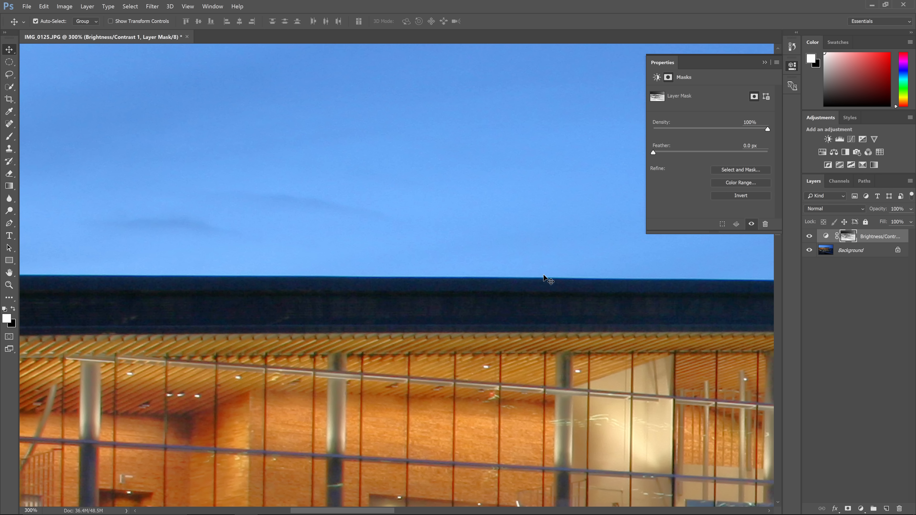
# Compare the whole photo with the adjustment layer hidden and shown, and with its mask disabled and enabled
pyautogui.hotkey('ctrl', '0')
pyautogui.hotkey('ctrl', ',')
pyautogui.hotkey('ctrl', ',')
pyautogui.hotkey('ctrl', ',')
pyautogui.hotkey('ctrl', ',')
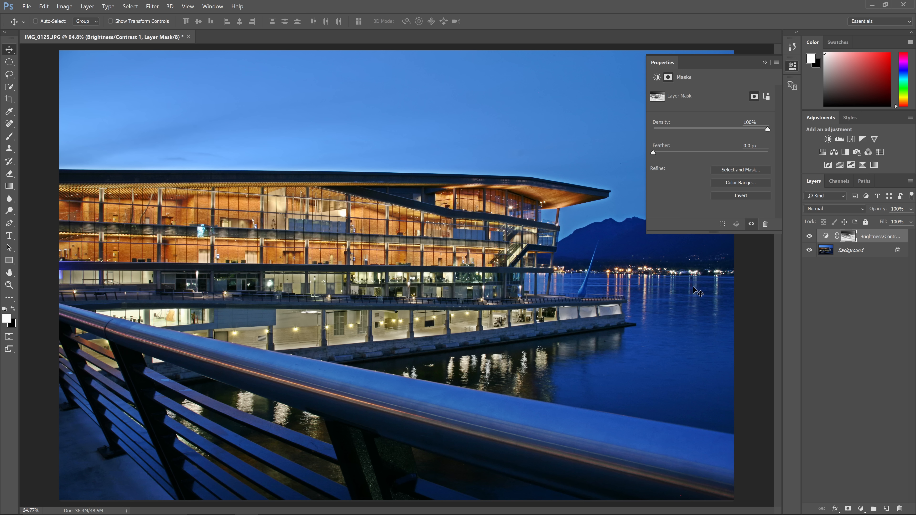
pyautogui.keyDown('shift'); pyautogui.click(849, 240); pyautogui.keyUp('shift')
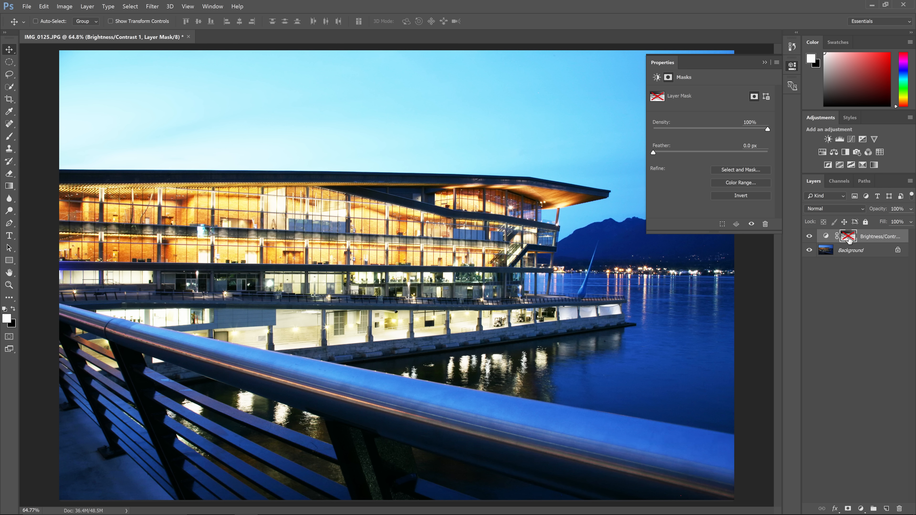
pyautogui.keyDown('shift'); pyautogui.click(850, 240); pyautogui.keyUp('shift')
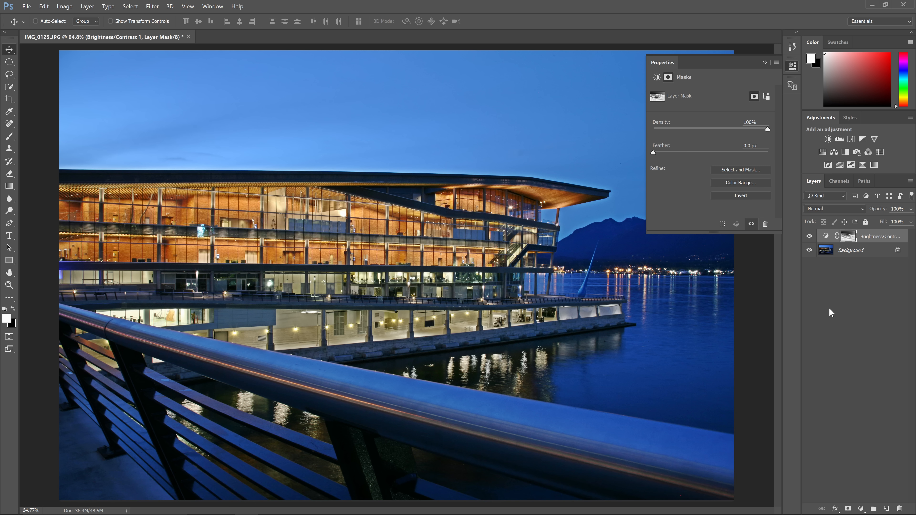
# Delete the layer mask from the Brightness/Contrast adjustment layer
pyautogui.click(900, 509)
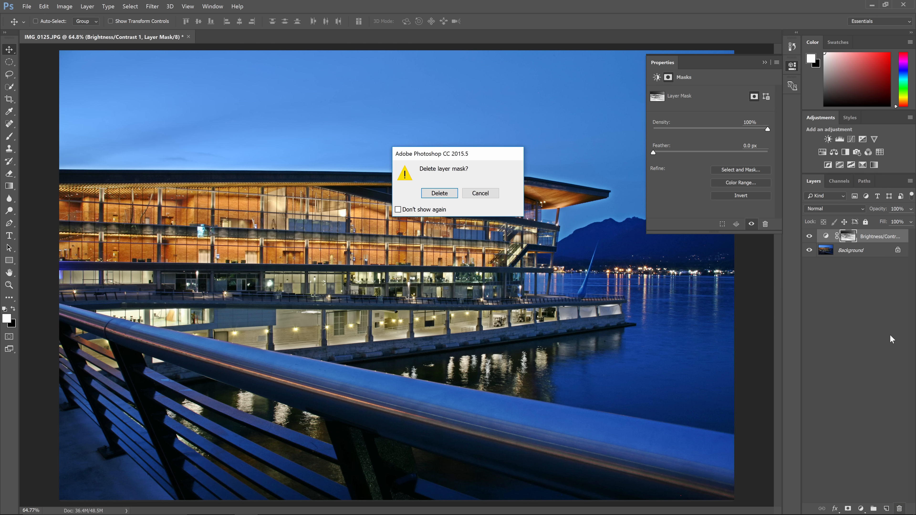
pyautogui.press('Return')
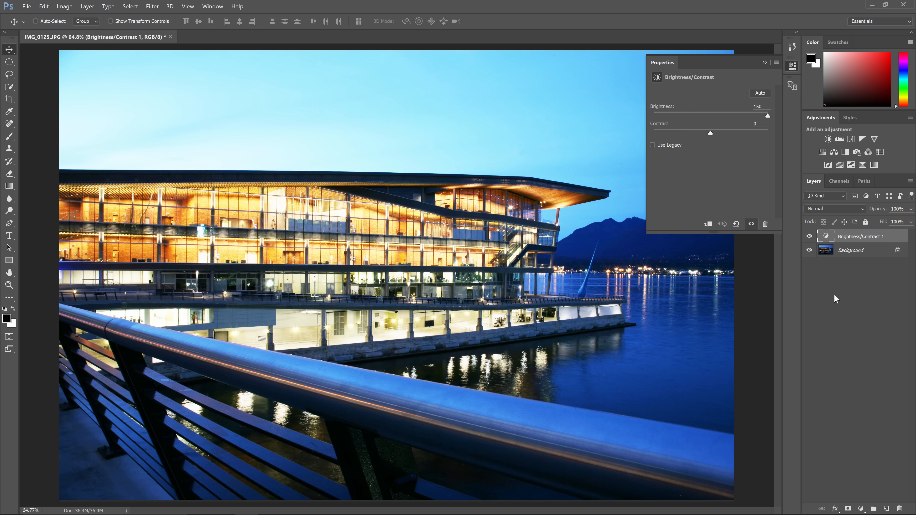
# Split the This Layer highlight slider in the Brightness/Contrast layer's Blend If options to 0 / 255 and apply it
pyautogui.rightClick(843, 234)
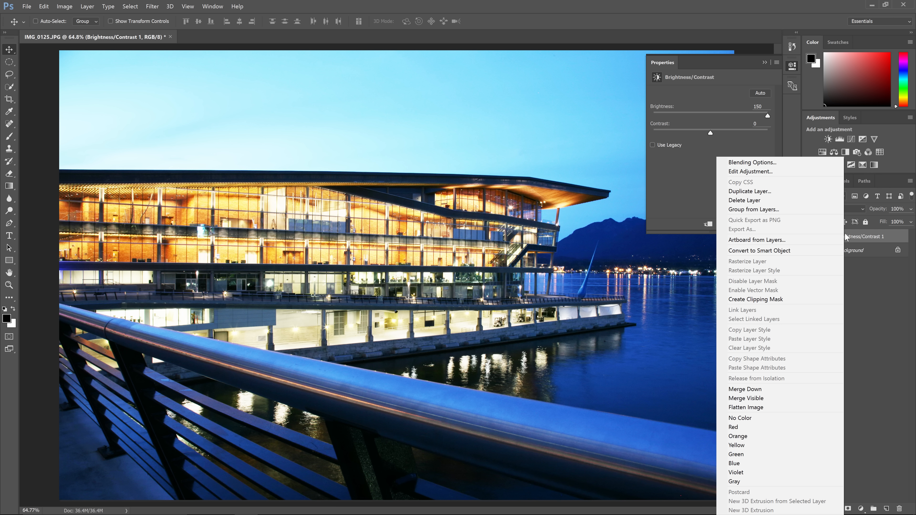
pyautogui.click(796, 164)
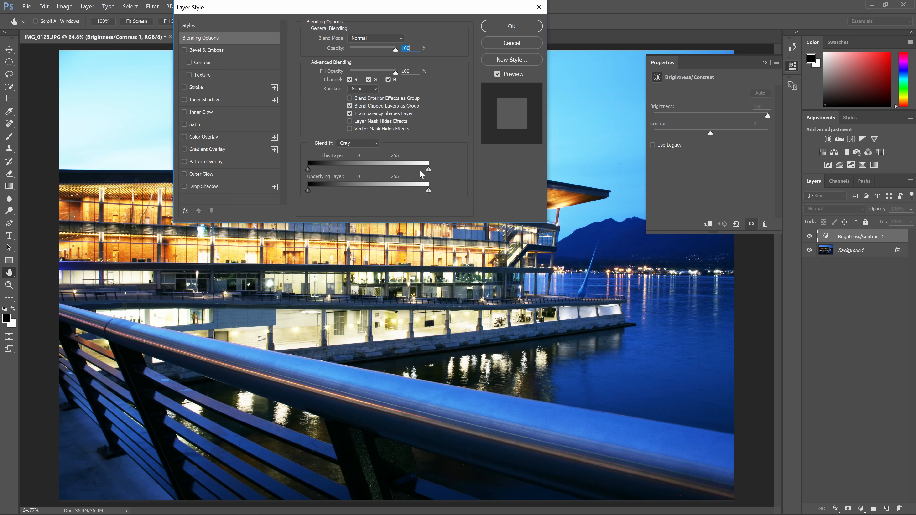
pyautogui.moveTo(429, 169); pyautogui.dragTo(377, 172)
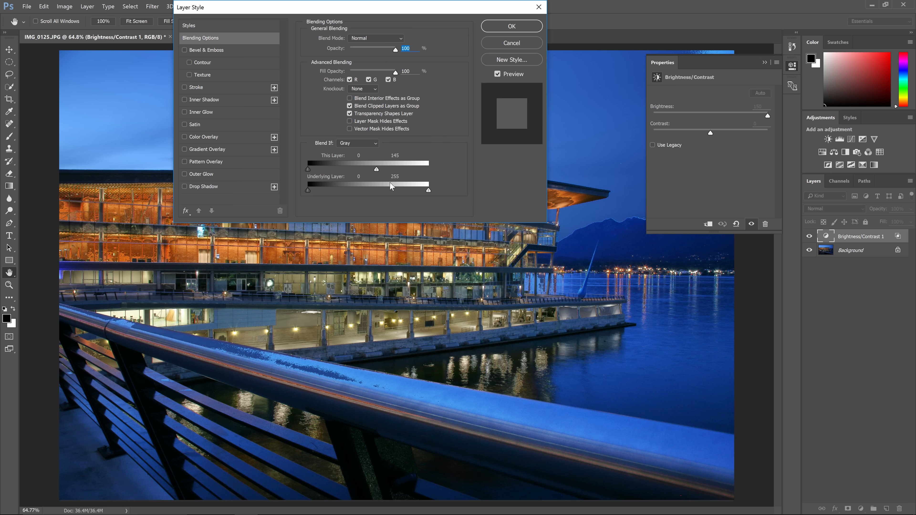
pyautogui.press('alt')
pyautogui.moveTo(377, 171); pyautogui.dragTo(434, 178)
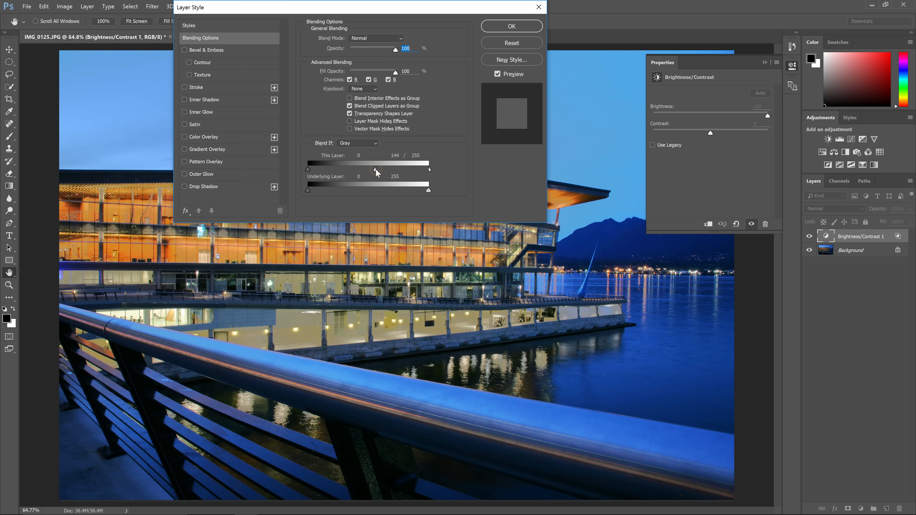
pyautogui.moveTo(377, 171); pyautogui.dragTo(309, 174)
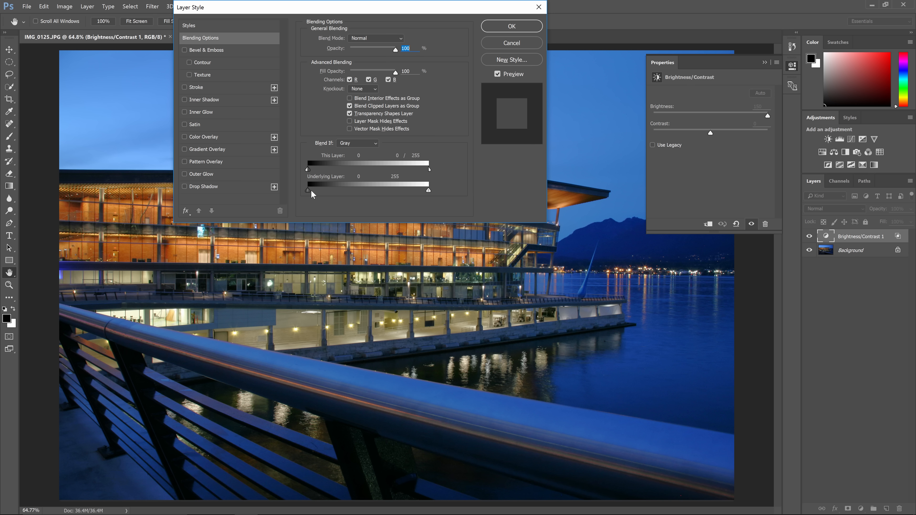
pyautogui.click(503, 28)
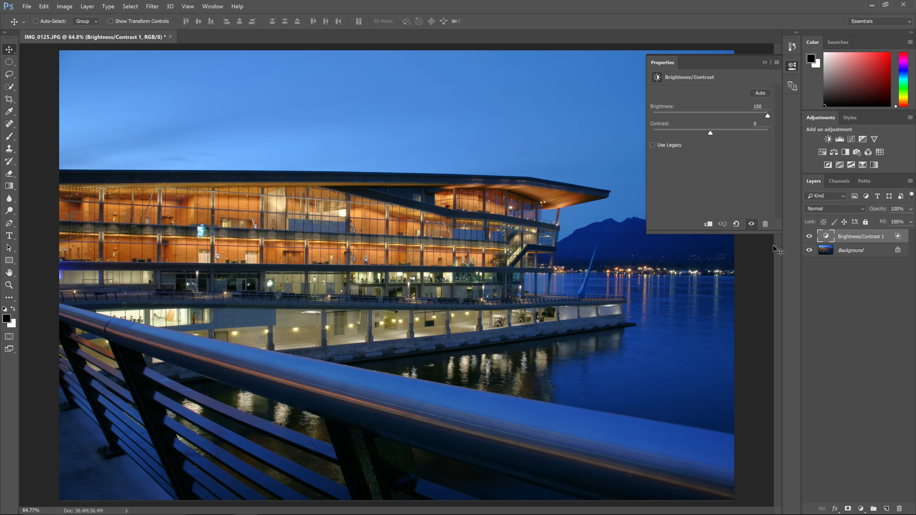
# Compare the photo without and with the Blend If setting by undoing and redoing it
pyautogui.hotkey('ctrl', 'z')
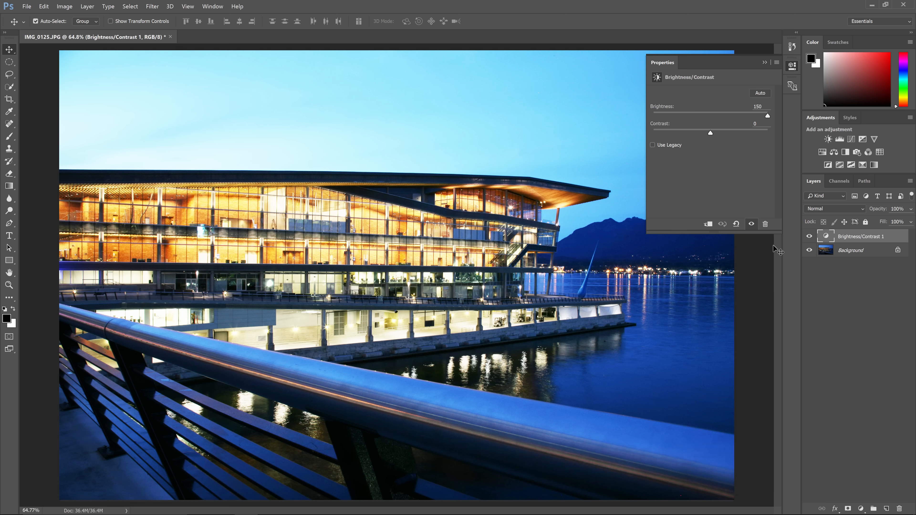
pyautogui.hotkey('ctrl', 'z')
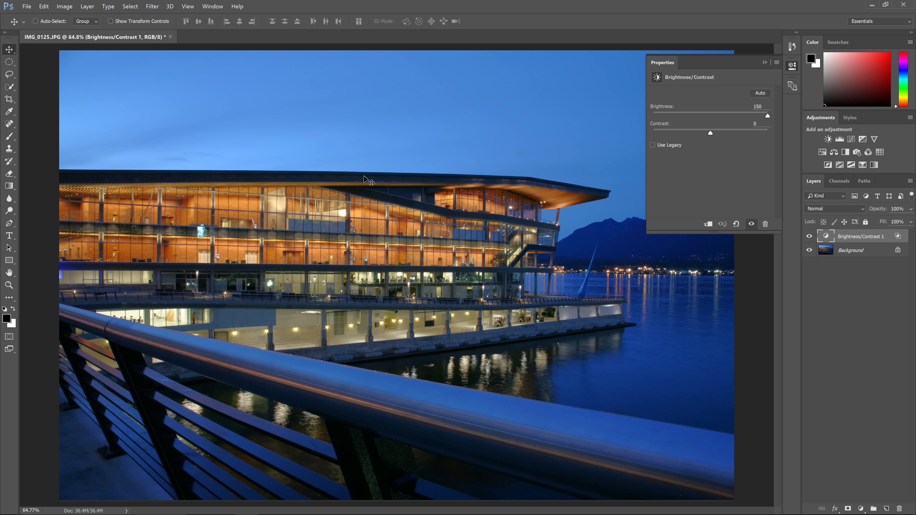
pyautogui.click(151, 6)
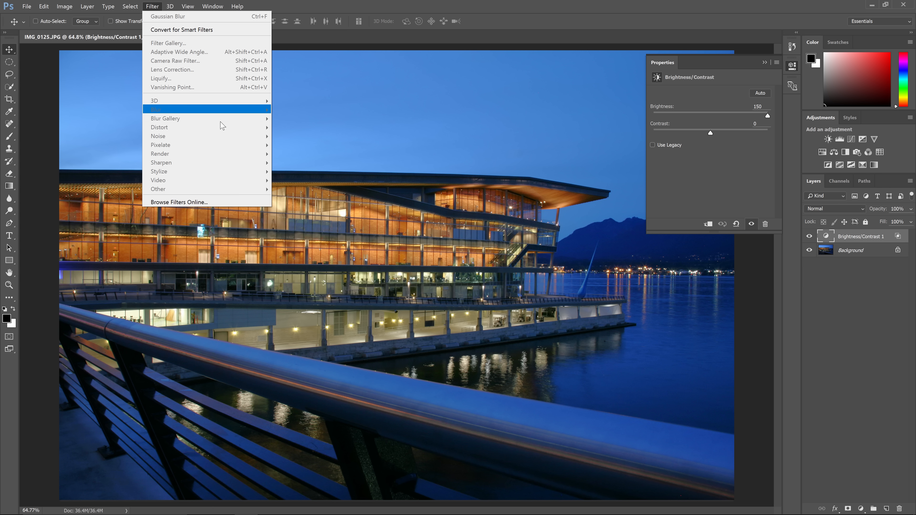
pyautogui.click(408, 54)
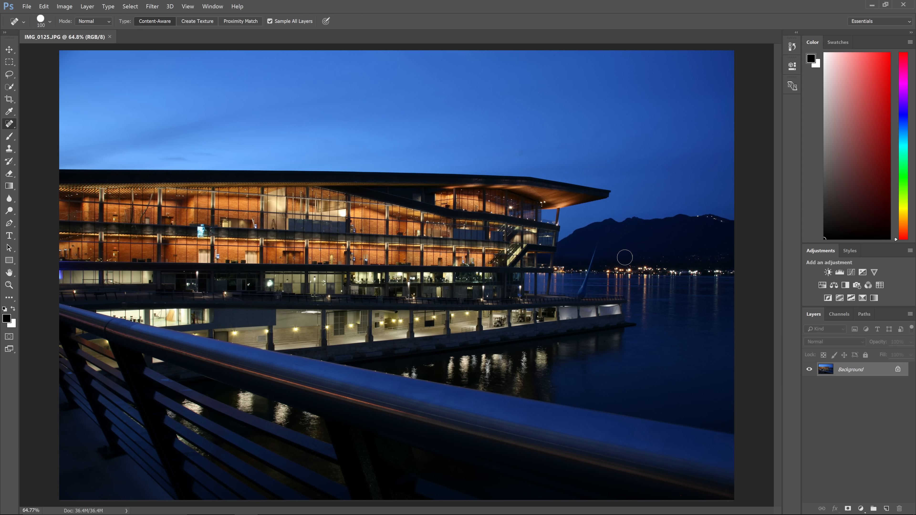
# Add a Color Balance adjustment layer and shift the Shadows toward blue with a Yellow/Blue value of +17
pyautogui.click(833, 286)
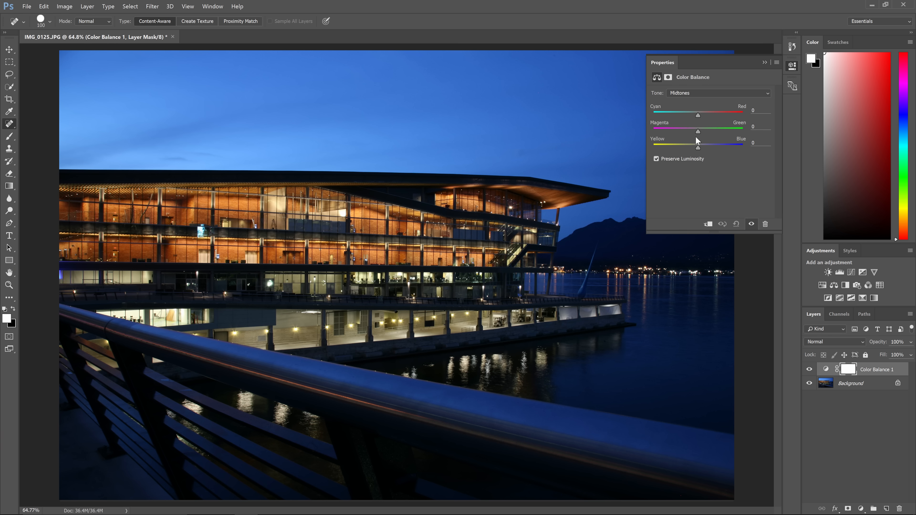
pyautogui.click(698, 94)
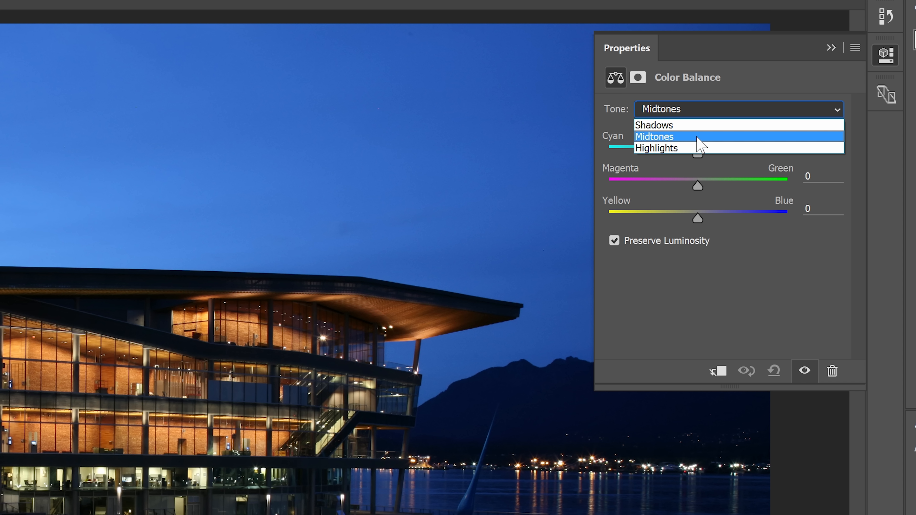
pyautogui.click(691, 125)
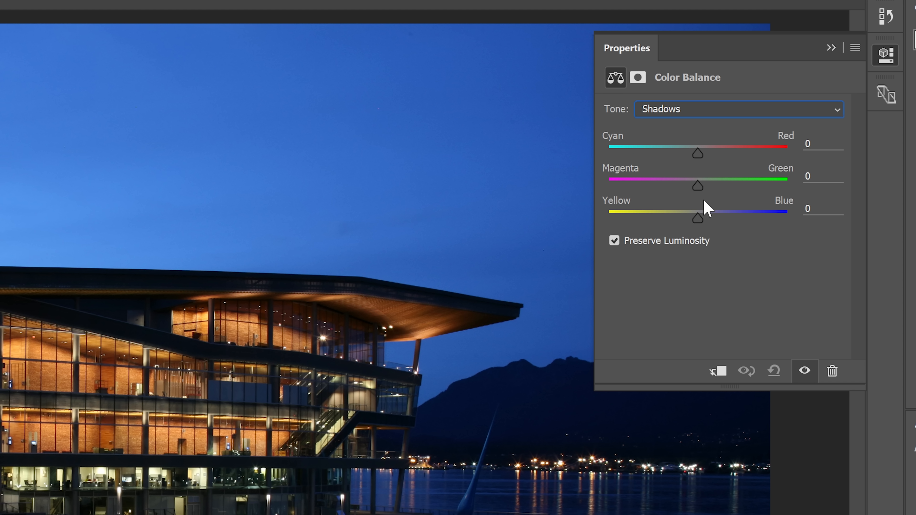
pyautogui.moveTo(701, 216); pyautogui.dragTo(713, 217)
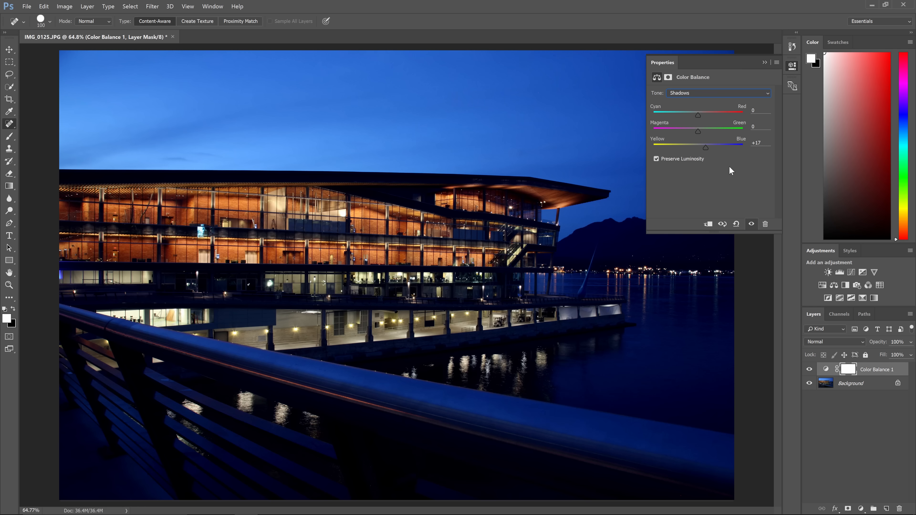
# Add a Curves adjustment layer and raise the shadows on the RGB curve, anchoring the midtones and highlights on the diagonal
pyautogui.click(852, 272)
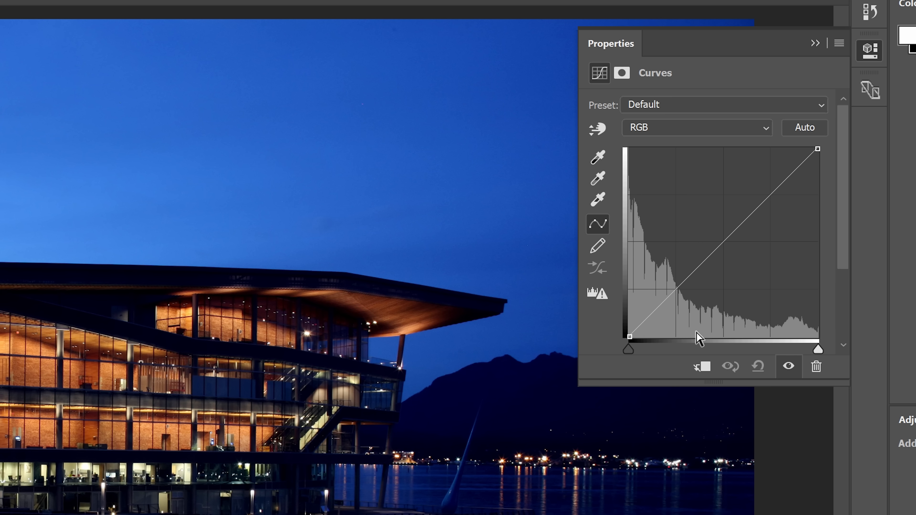
pyautogui.moveTo(721, 246); pyautogui.dragTo(694, 217)
pyautogui.moveTo(743, 178); pyautogui.dragTo(770, 195)
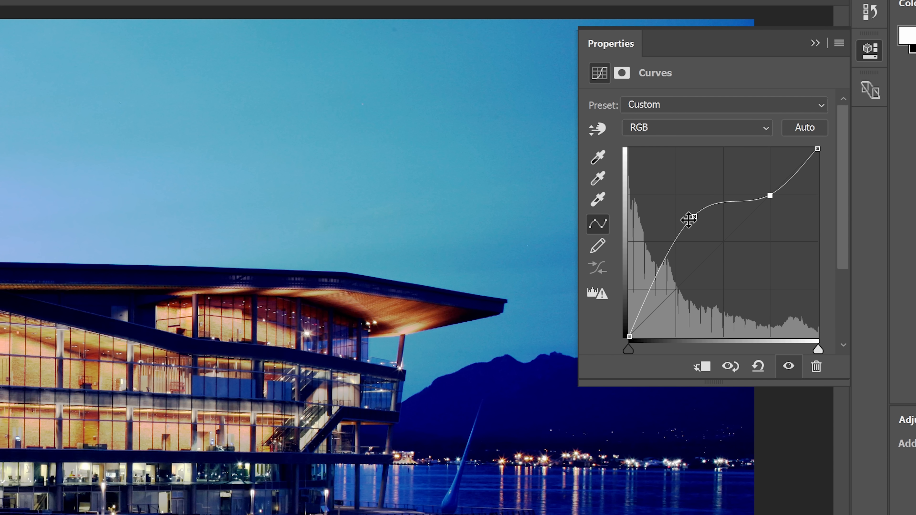
pyautogui.moveTo(694, 217); pyautogui.dragTo(724, 242)
pyautogui.moveTo(659, 293); pyautogui.dragTo(657, 283)
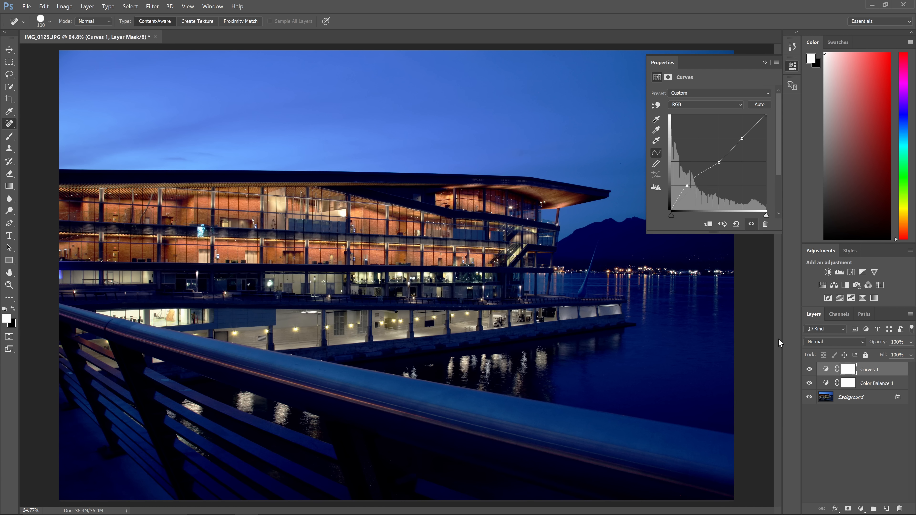
# Open Smart Sharpen on the Background layer and expand its Shadows / Highlights settings
pyautogui.click(841, 398)
pyautogui.click(152, 6)
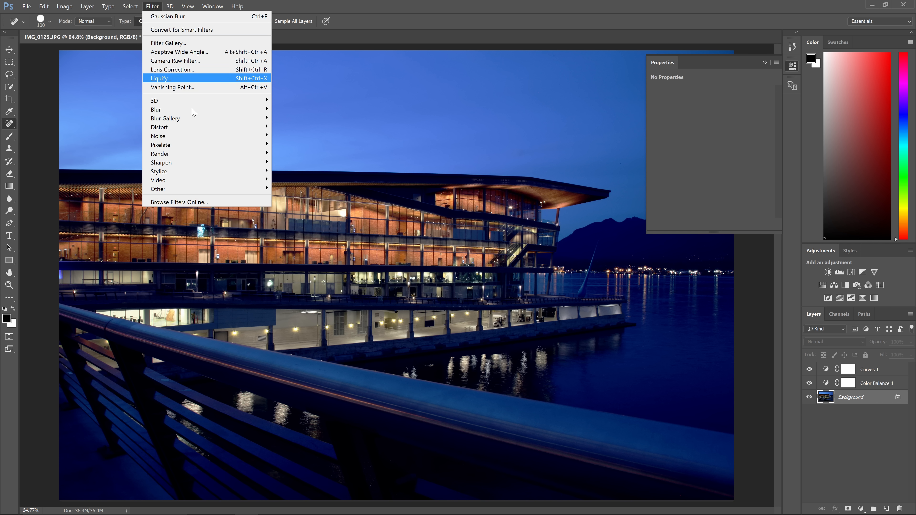
pyautogui.moveTo(202, 163)
pyautogui.click(296, 197)
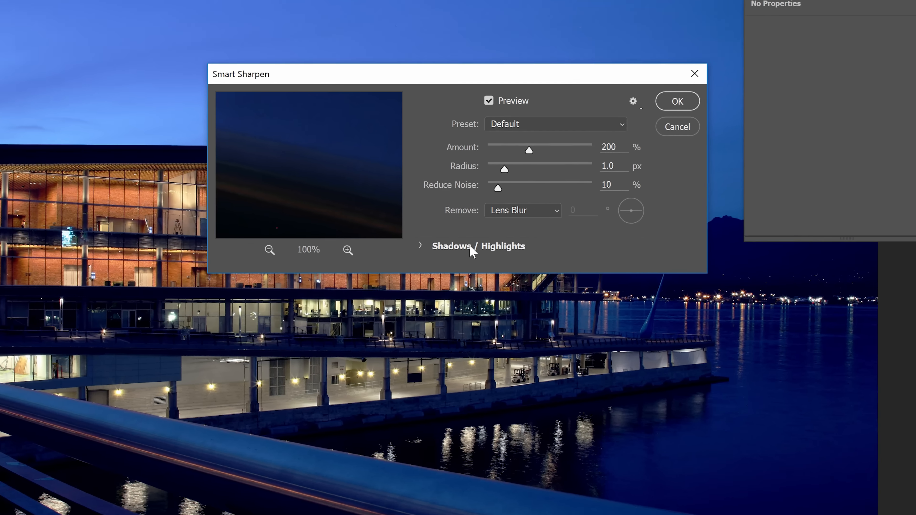
pyautogui.click(467, 236)
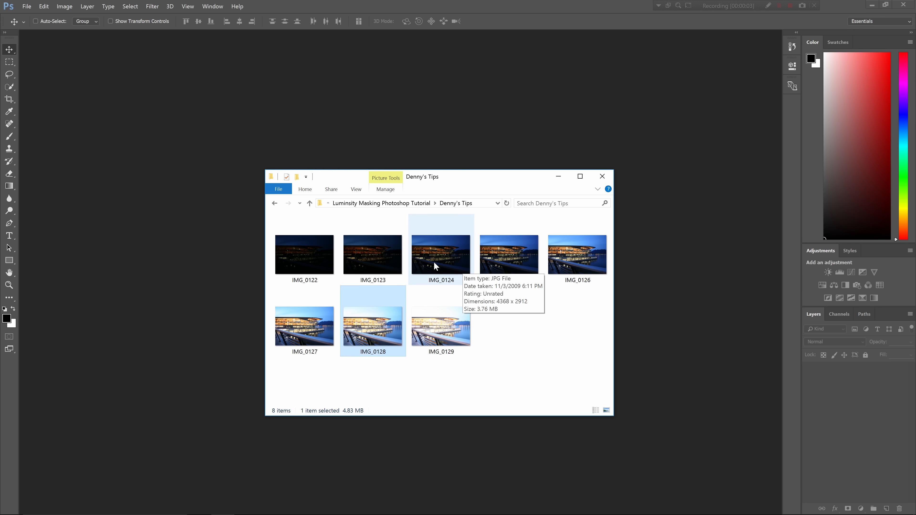
# Open IMG_0124 from File Explorer in Photoshop and place IMG_0127 above it as a layer
pyautogui.moveTo(434, 266); pyautogui.dragTo(680, 286)
pyautogui.hotkey('alt', 'Tab')
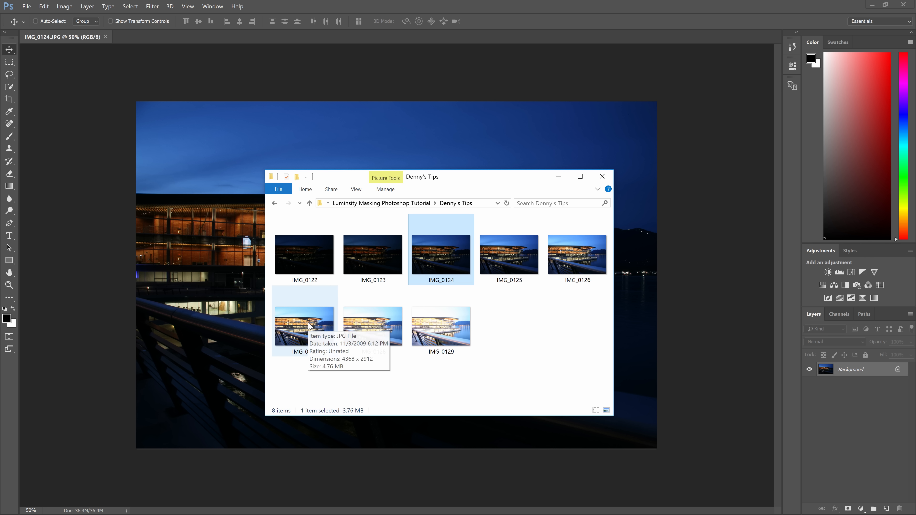
pyautogui.moveTo(252, 318); pyautogui.dragTo(251, 318)
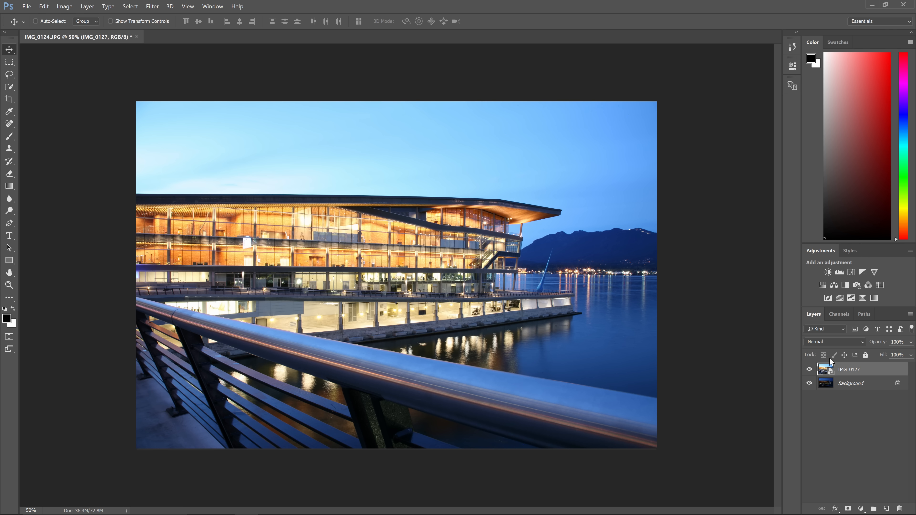
# Split the This Layer highlight slider in the IMG_0127 layer's Blend If options to 0 / 255 and apply it
pyautogui.rightClick(841, 368)
pyautogui.click(756, 137)
pyautogui.moveTo(612, 340); pyautogui.dragTo(418, 332)
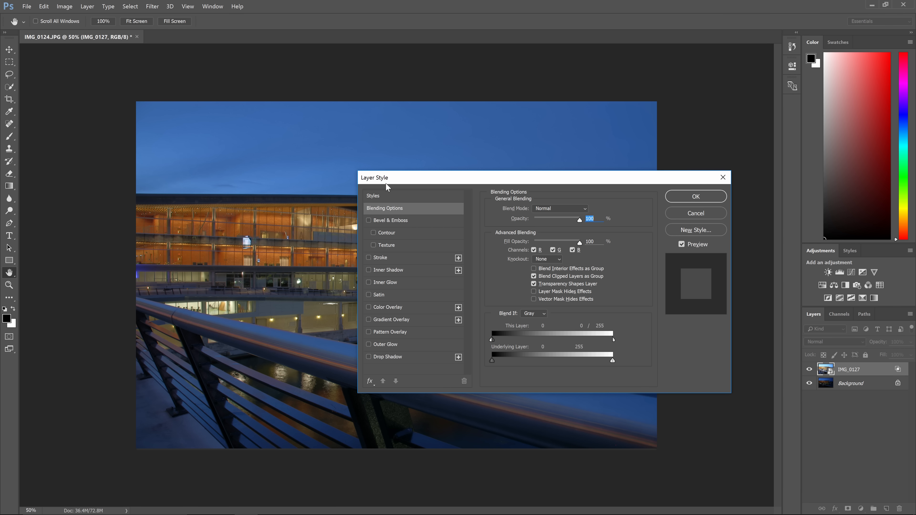
pyautogui.moveTo(474, 179); pyautogui.dragTo(647, 87)
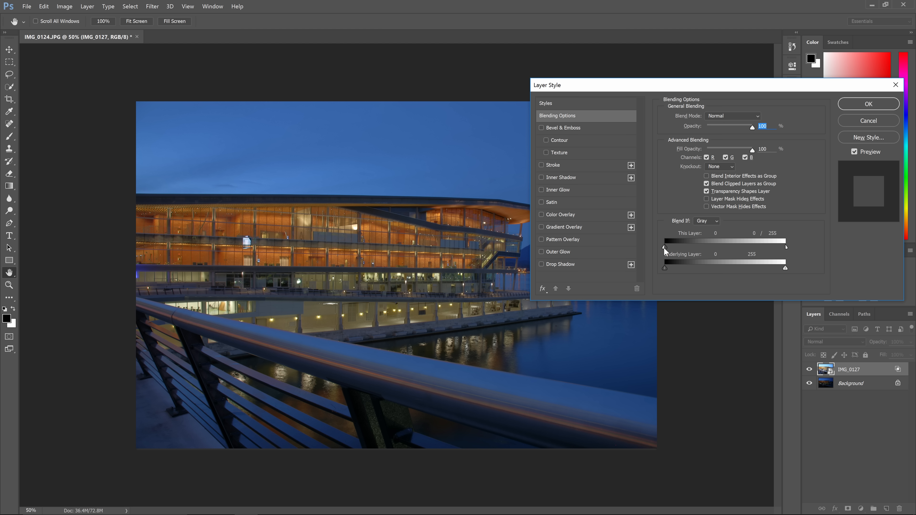
pyautogui.moveTo(667, 248)
pyautogui.mouseDown()
pyautogui.moveTo(748, 250)
pyautogui.moveTo(664, 248)
pyautogui.mouseUp()
pyautogui.moveTo(787, 247); pyautogui.dragTo(824, 253)
pyautogui.click(873, 107)
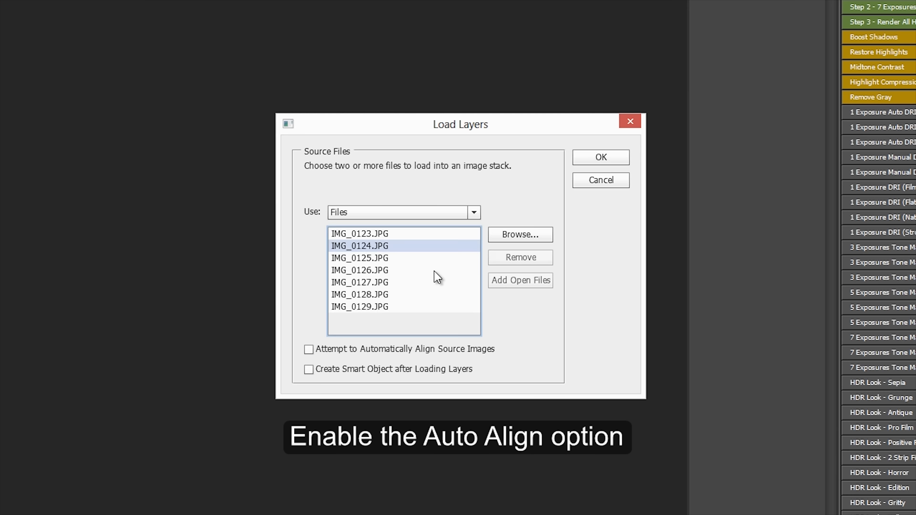
# Preview several 7 Exposures Tone Mapping results and HDR looks, including 2 Strip Film, among the history states
pyautogui.click(542, 196)
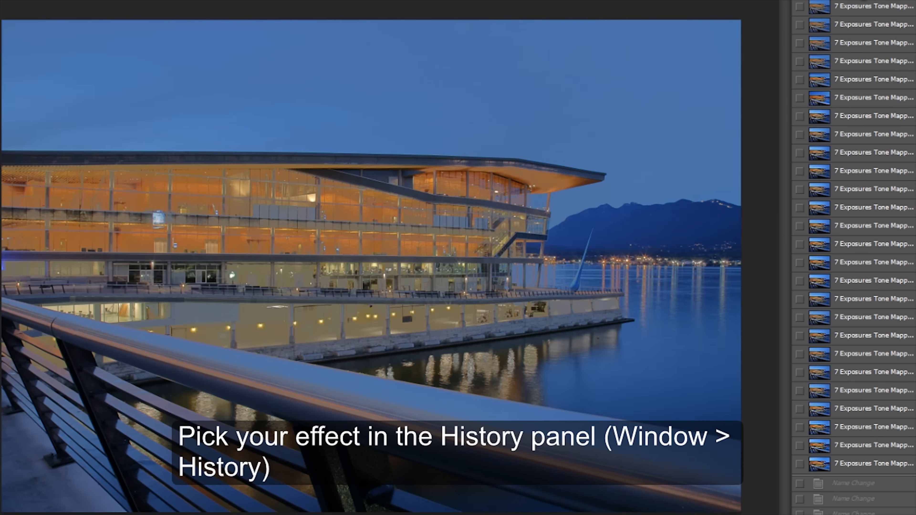
pyautogui.click(869, 180)
pyautogui.click(876, 354)
pyautogui.click(866, 6)
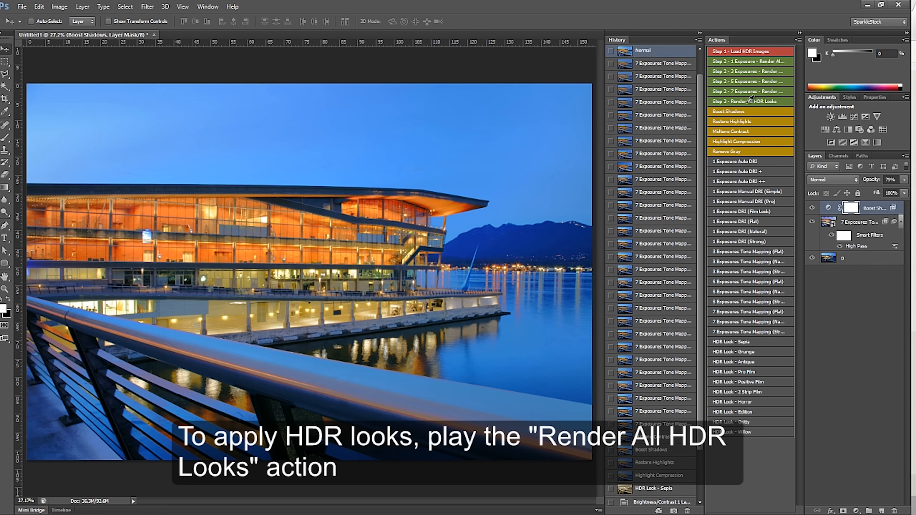
pyautogui.click(660, 360)
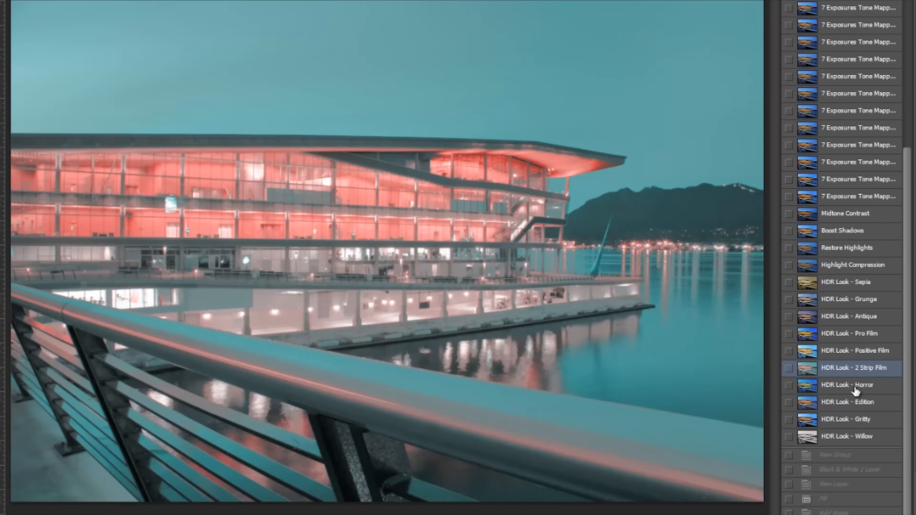
pyautogui.click(654, 411)
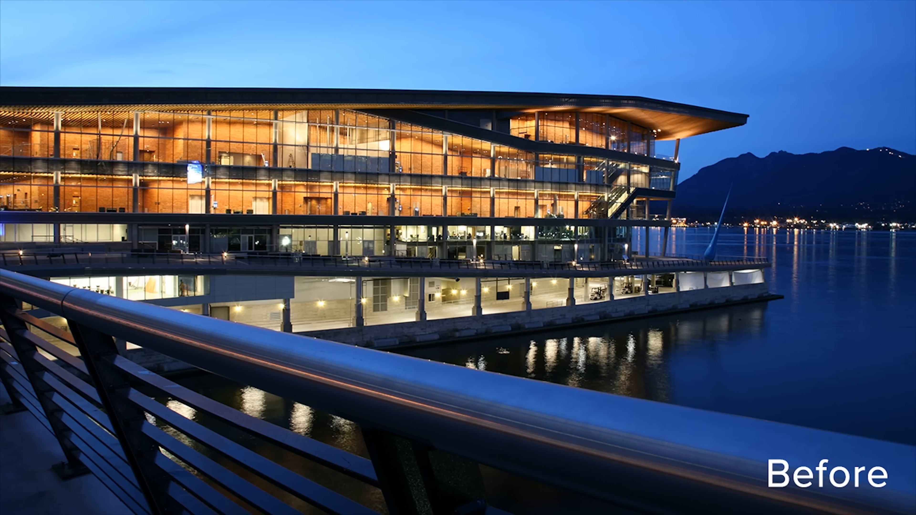